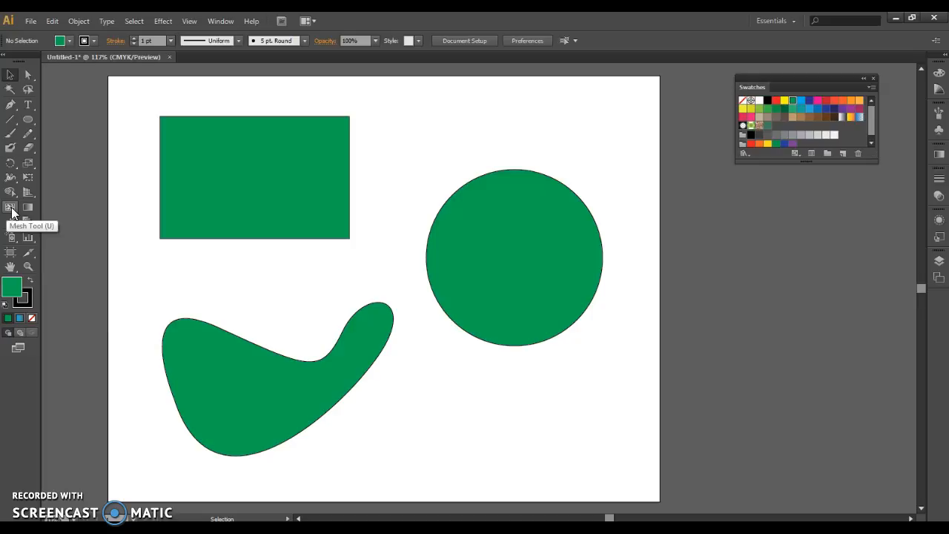
# Step: Add two gradient mesh points to the green rectangle, at about X 1.85 in, Y 1.52 in and X 3.94 in, Y 2.62 in
pyautogui.click(11, 210)
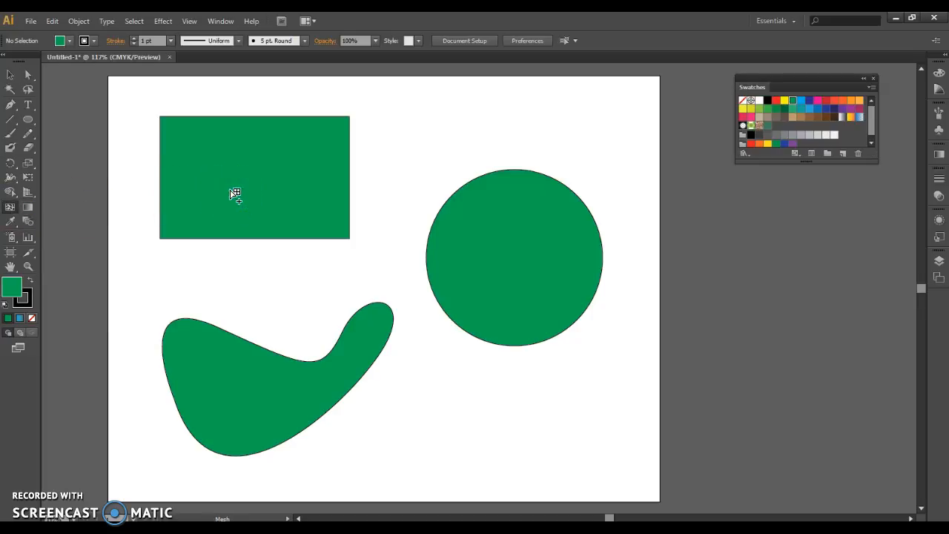
pyautogui.click(201, 152)
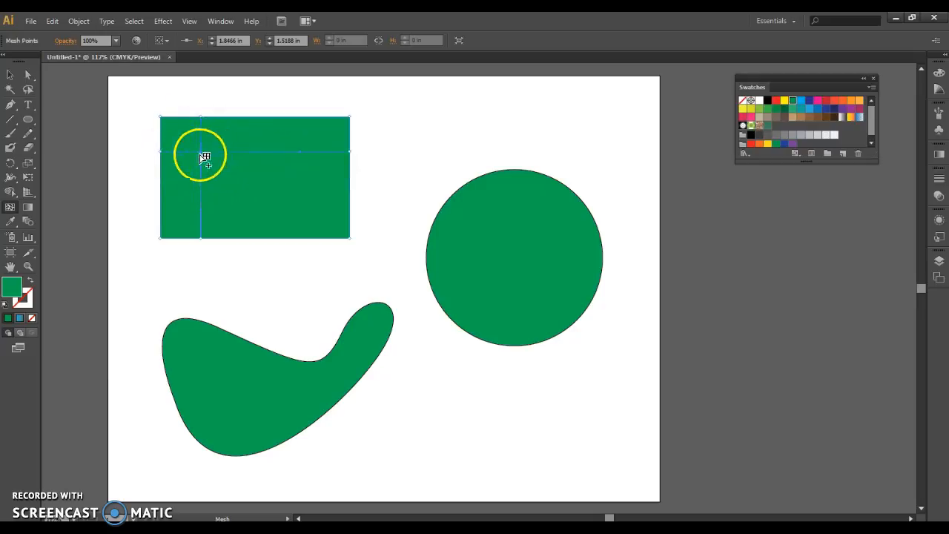
pyautogui.click(307, 208)
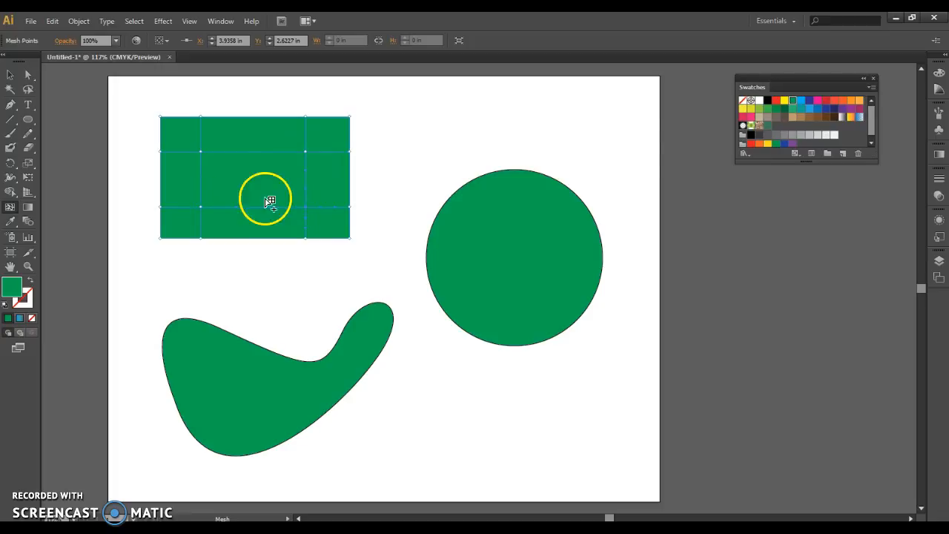
# Step: Apply orange to the rectangle's upper-left mesh point and yellow to the central mesh patch
pyautogui.click(859, 101)
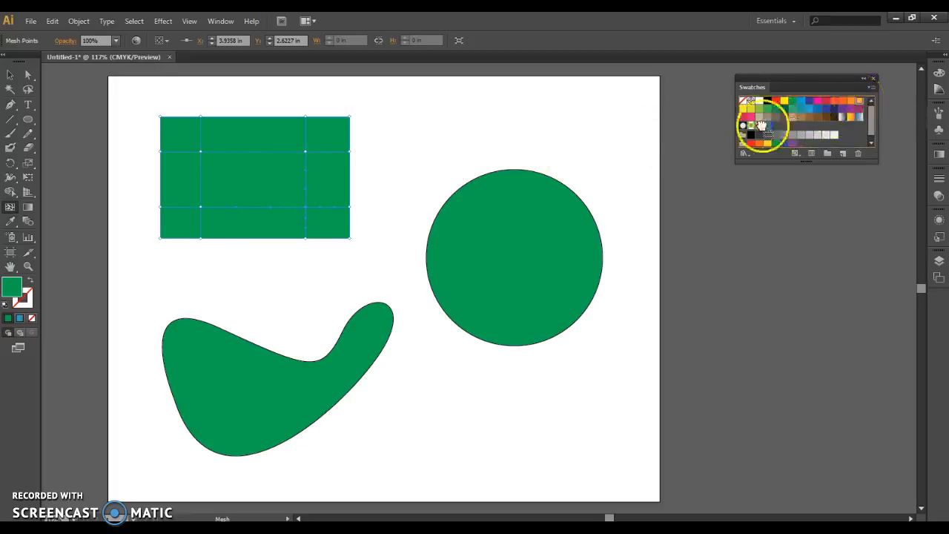
pyautogui.click(200, 152)
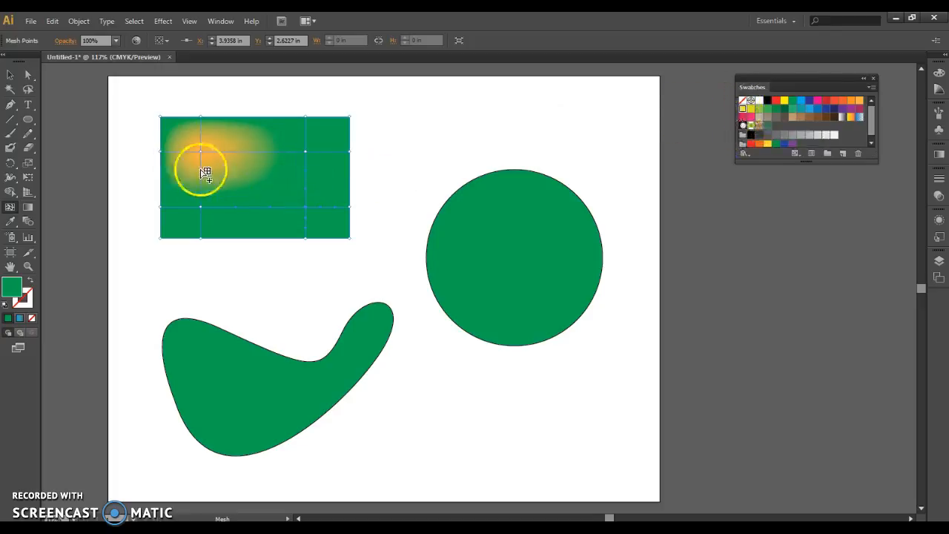
pyautogui.moveTo(744, 109); pyautogui.dragTo(257, 177)
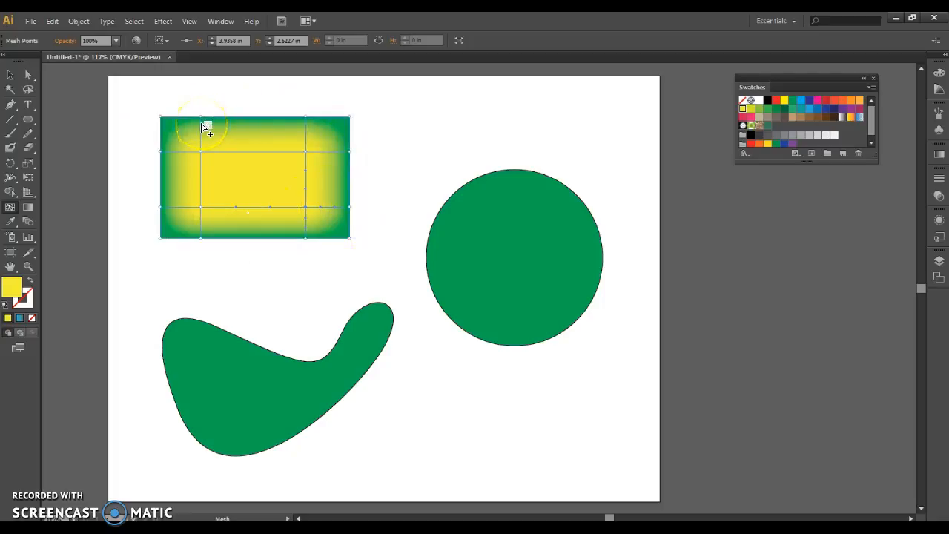
# Step: Move the rectangle's upper-left mesh point to about X 2.52 in, Y 1.93 in and the upper-right one to about X 3.98 in, Y 2.10 in
pyautogui.click(30, 75)
pyautogui.click(224, 170)
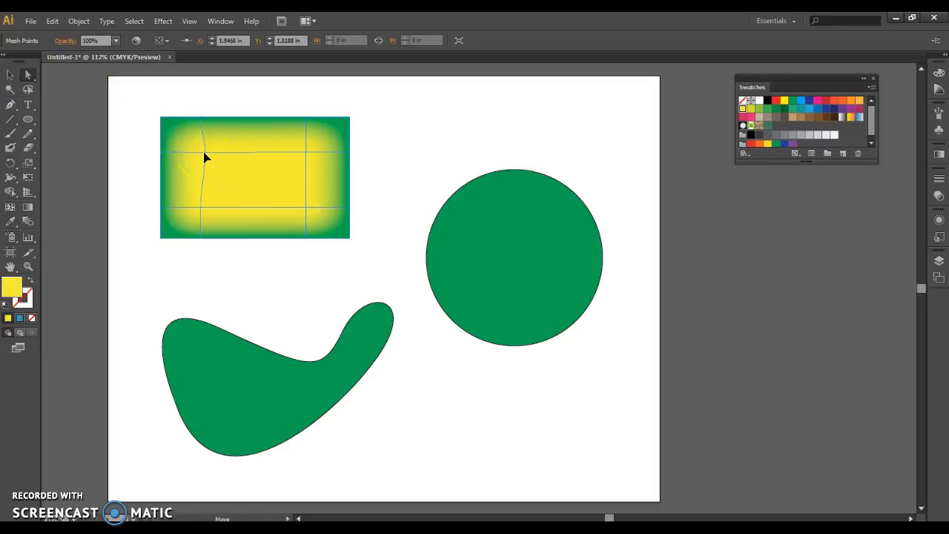
pyautogui.click(234, 172)
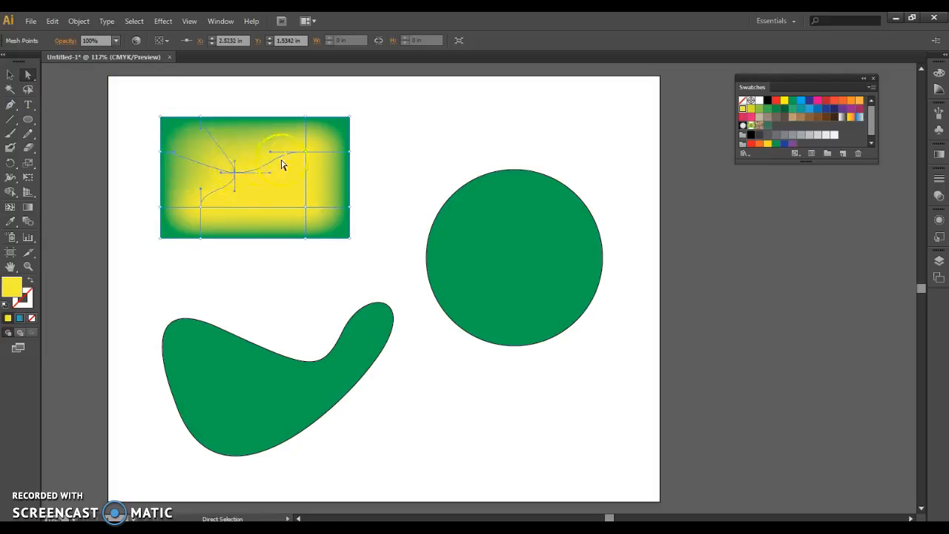
pyautogui.moveTo(307, 155); pyautogui.dragTo(310, 178)
pyautogui.moveTo(308, 143); pyautogui.dragTo(307, 177)
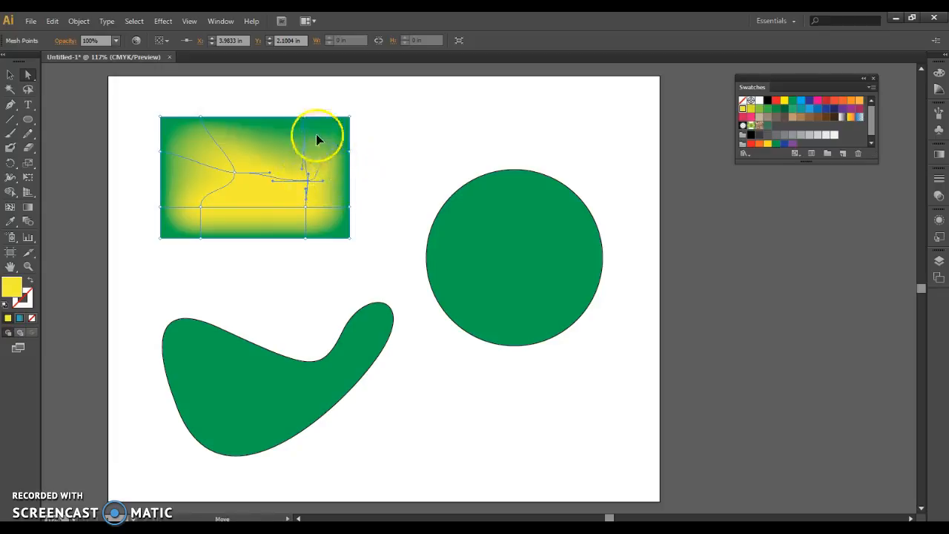
pyautogui.moveTo(314, 132); pyautogui.dragTo(314, 132)
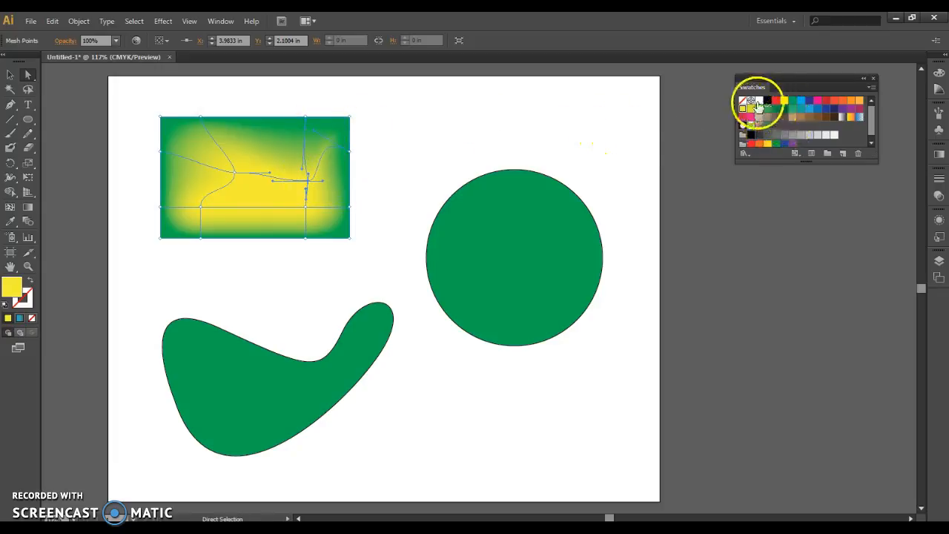
# Step: Apply white to the rectangle's relocated upper-left mesh point and deselect the mesh
pyautogui.moveTo(758, 104); pyautogui.dragTo(236, 181)
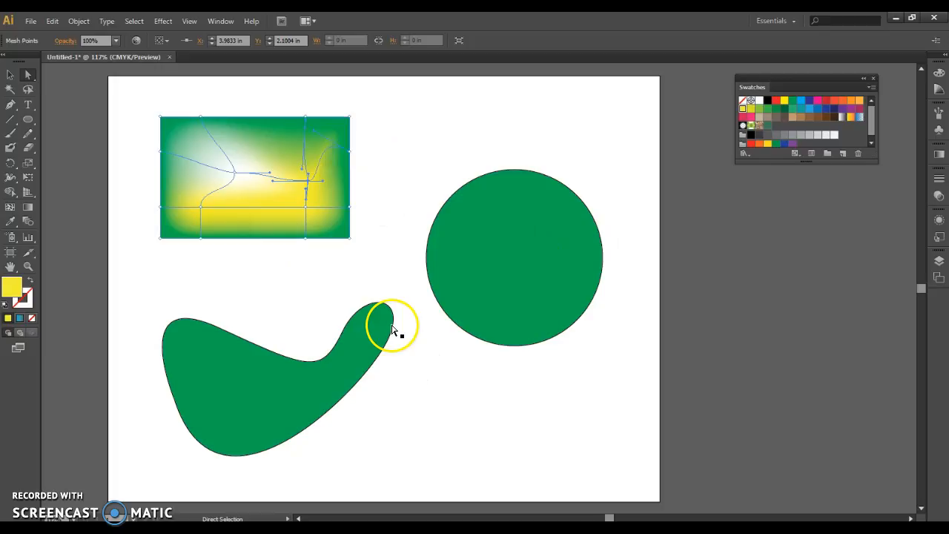
pyautogui.click(399, 130)
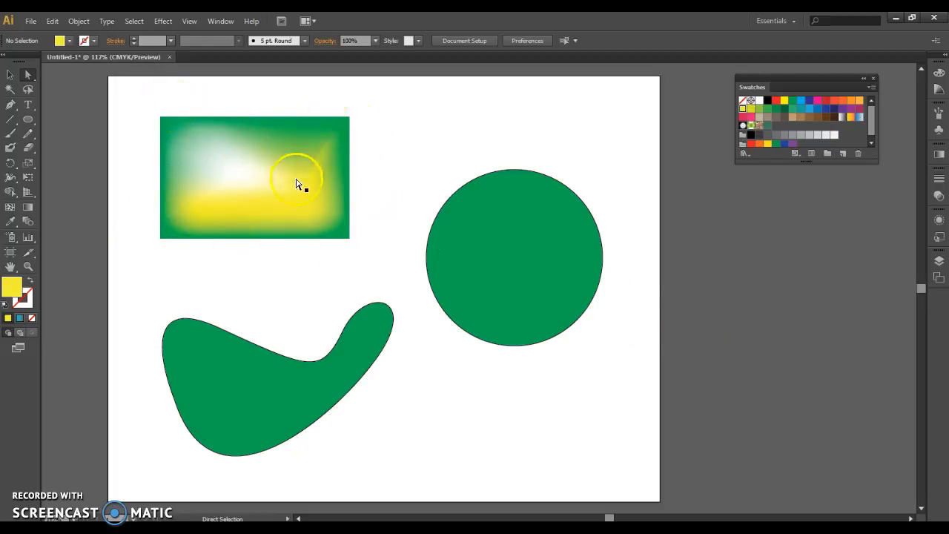
# Step: Fill the circle with light blue and add a mesh point at about X 8.93 in, Y 3.03 in
pyautogui.click(540, 243)
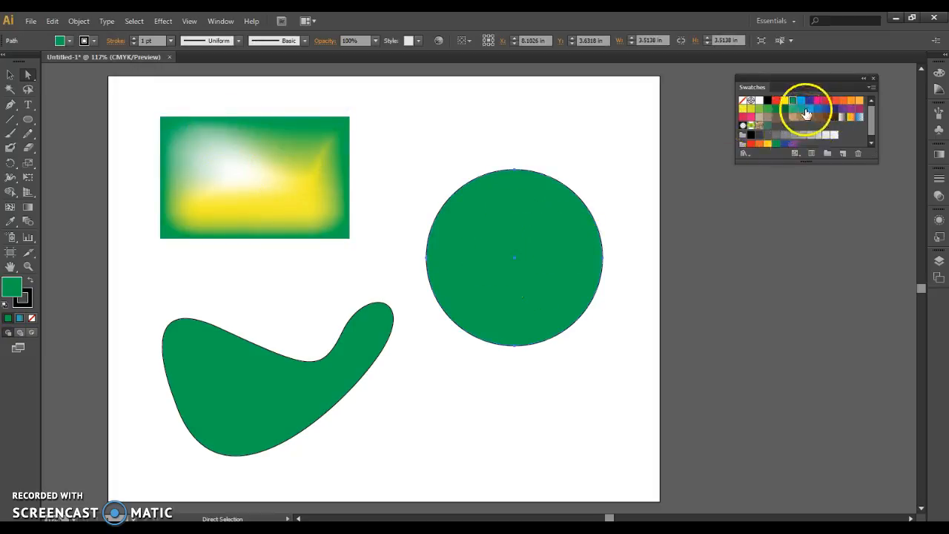
pyautogui.click(809, 108)
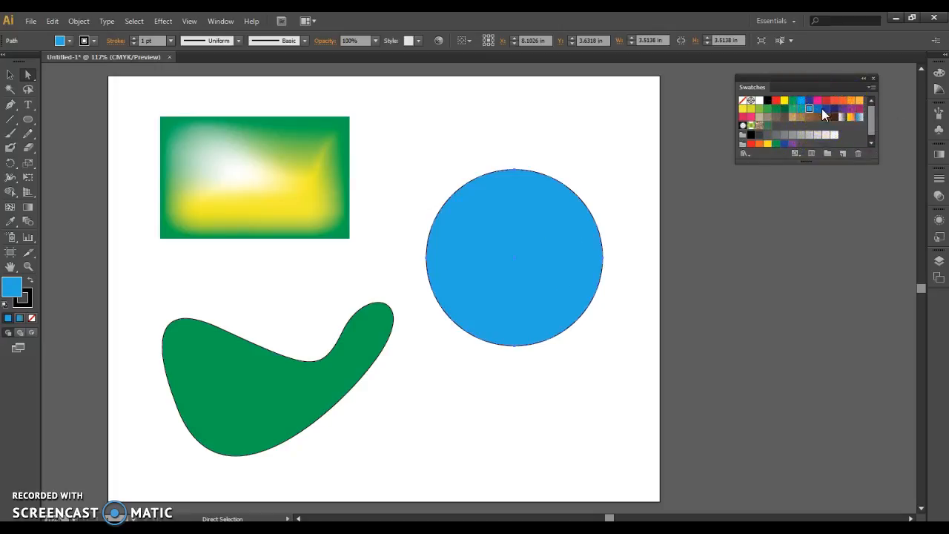
pyautogui.click(10, 212)
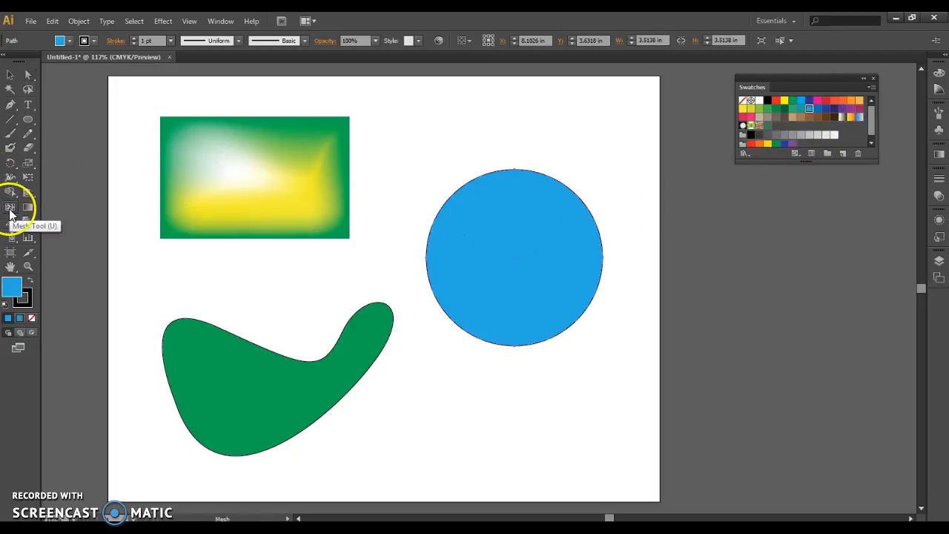
pyautogui.click(562, 232)
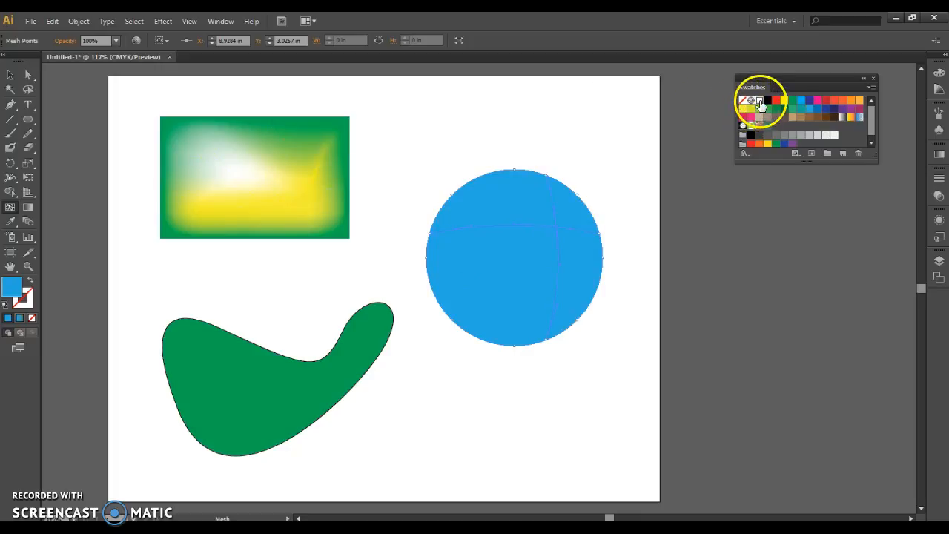
# Step: Colour the circle's mesh point white to form a highlight and deselect the circle
pyautogui.click(558, 227)
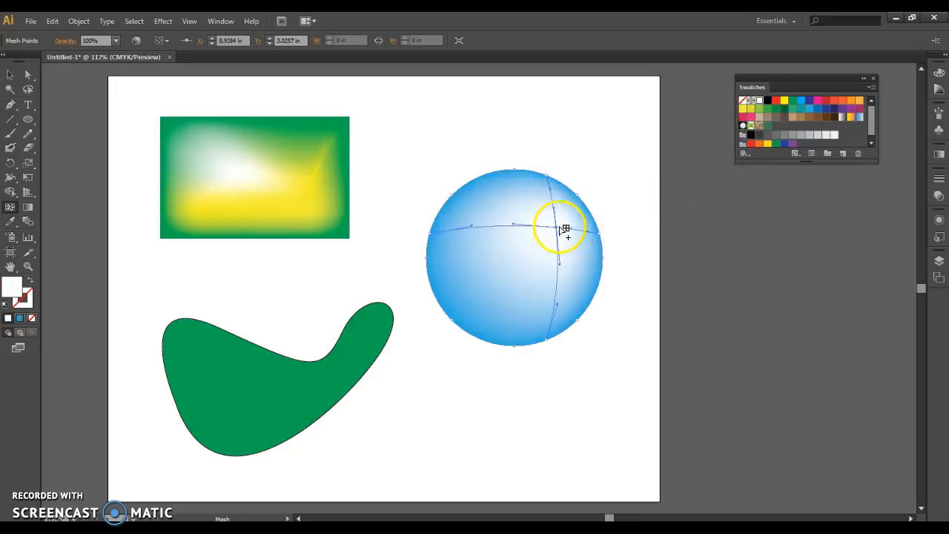
pyautogui.click(27, 77)
pyautogui.click(545, 153)
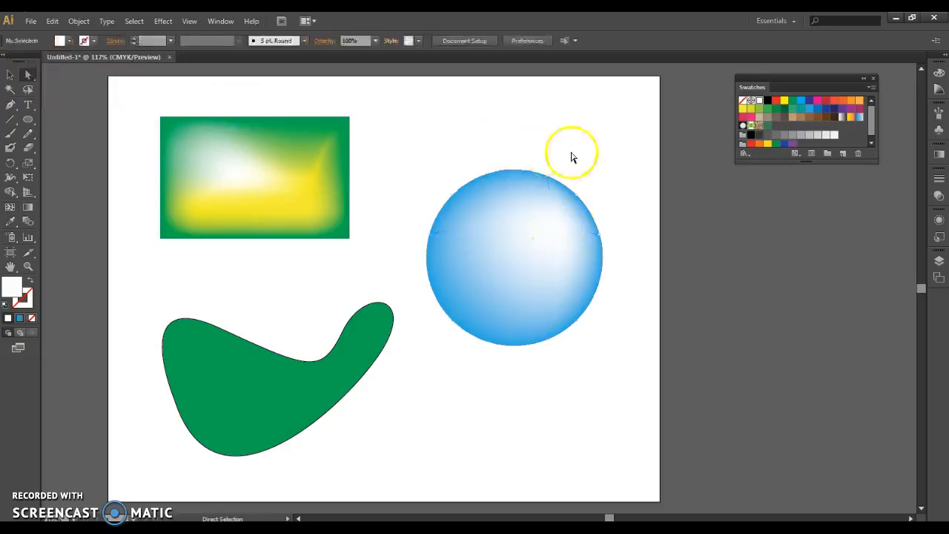
# Step: Fill the curved freeform shape with orange C=0 M=80 Y=95 K=0 and add a mesh point at about X 2.12 in, Y 5.59 in
pyautogui.click(272, 392)
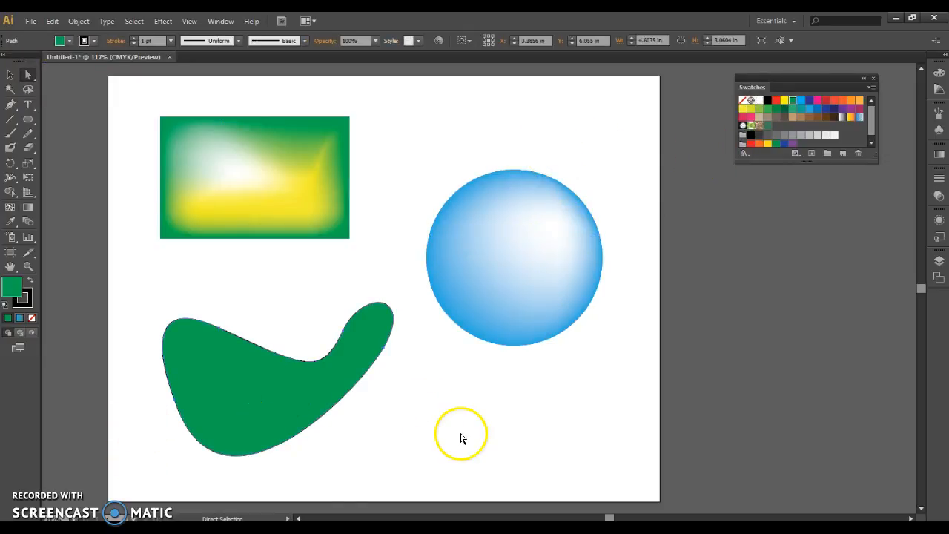
pyautogui.click(842, 100)
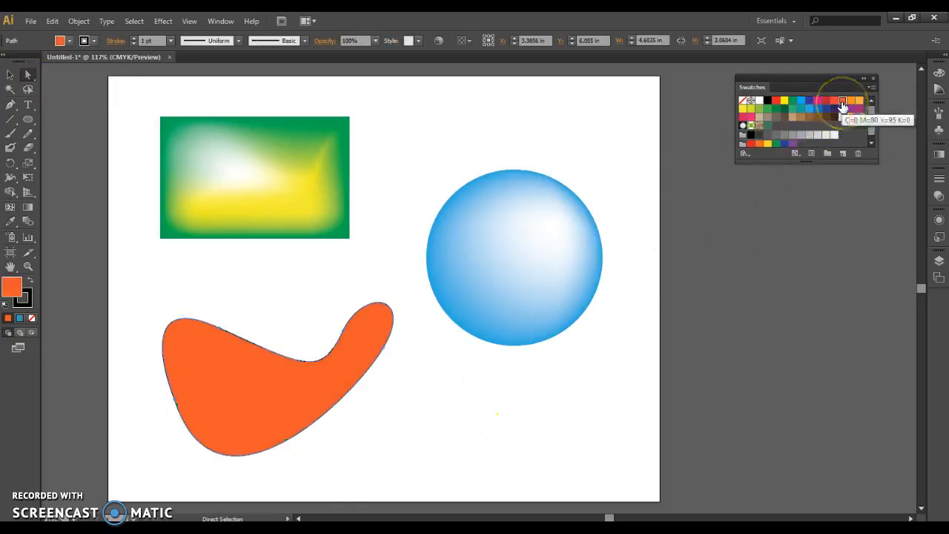
pyautogui.click(10, 207)
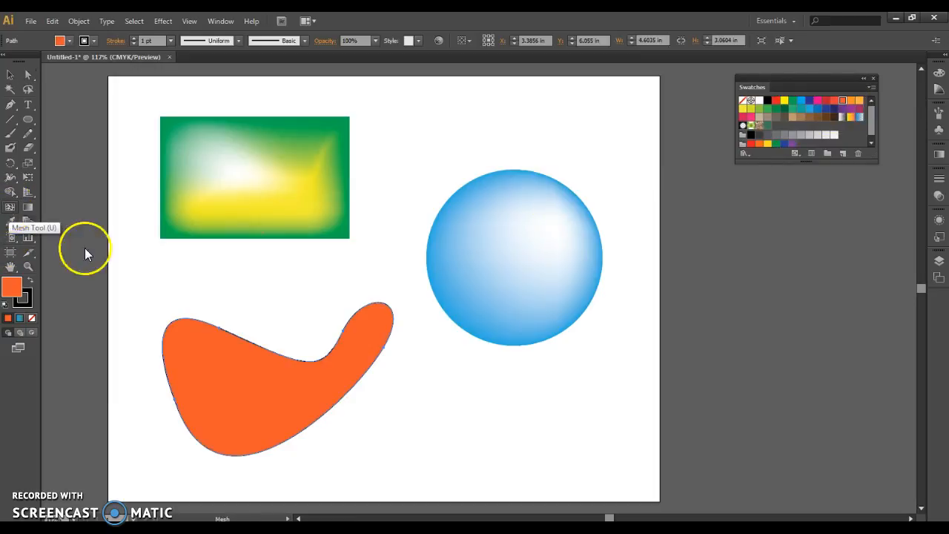
pyautogui.click(219, 359)
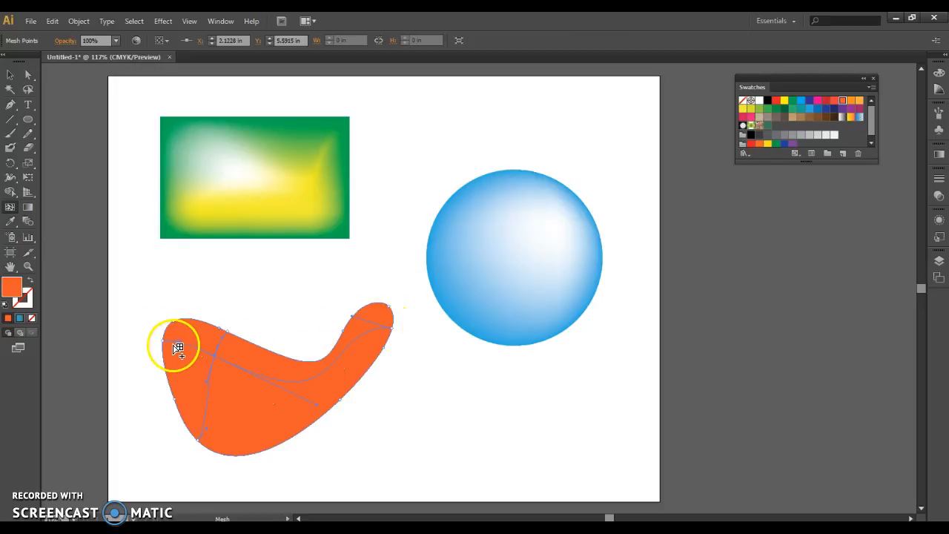
# Step: Add another mesh point low in the middle of the orange shape and adjust its mesh lines
pyautogui.click(276, 432)
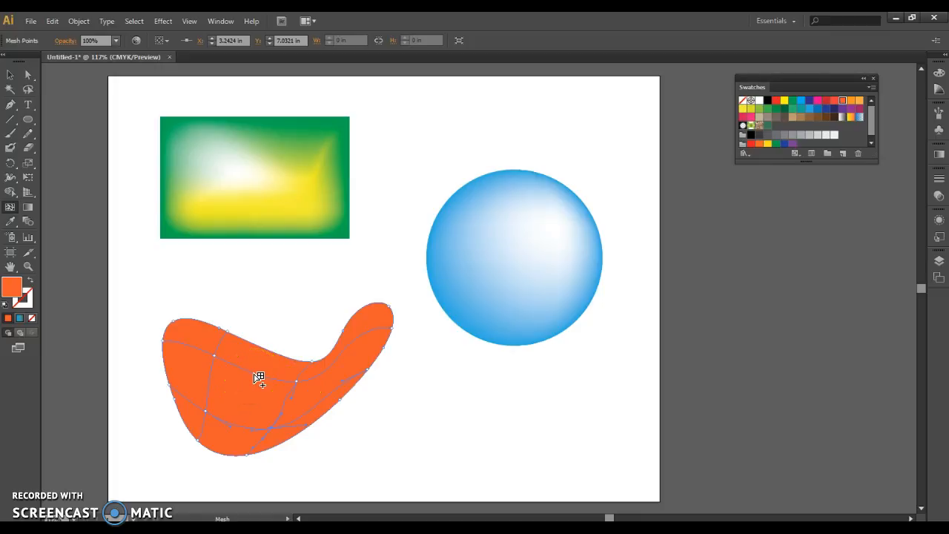
pyautogui.moveTo(258, 378)
pyautogui.mouseDown()
pyautogui.moveTo(263, 351)
pyautogui.moveTo(218, 451)
pyautogui.moveTo(269, 358)
pyautogui.moveTo(237, 443)
pyautogui.moveTo(254, 432)
pyautogui.moveTo(260, 378)
pyautogui.moveTo(261, 386)
pyautogui.mouseUp()
pyautogui.moveTo(257, 381); pyautogui.dragTo(276, 430)
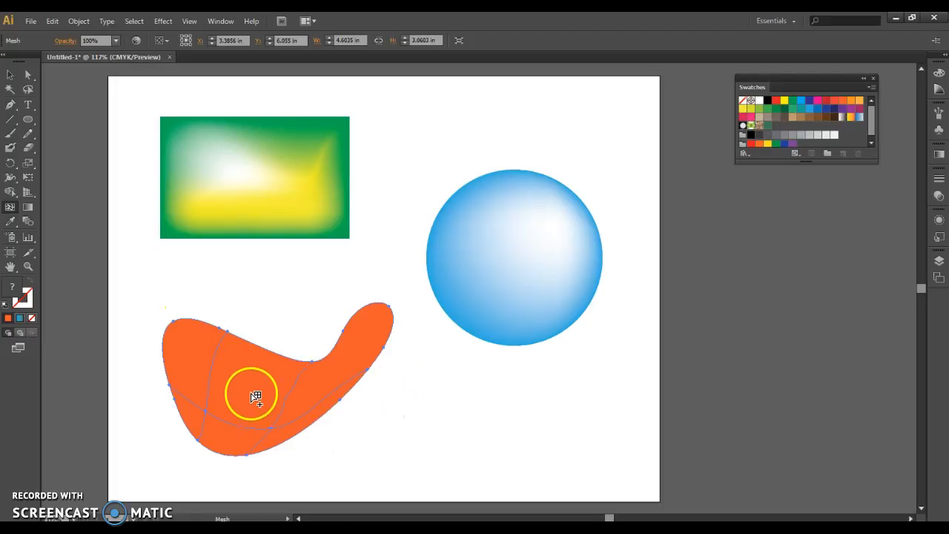
# Step: Create an offset path from the orange mesh with offset 0, Miter joins and a miter limit of 4
pyautogui.click(83, 21)
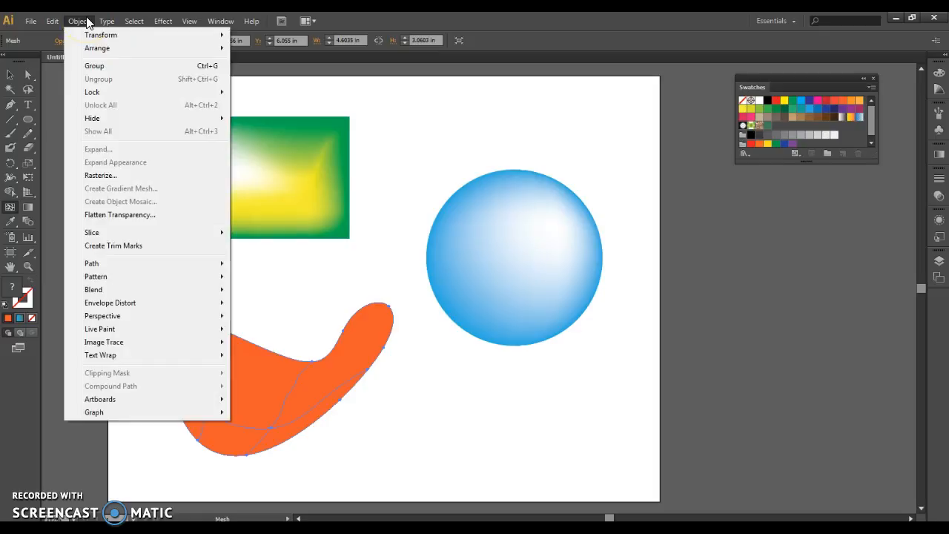
pyautogui.moveTo(118, 269)
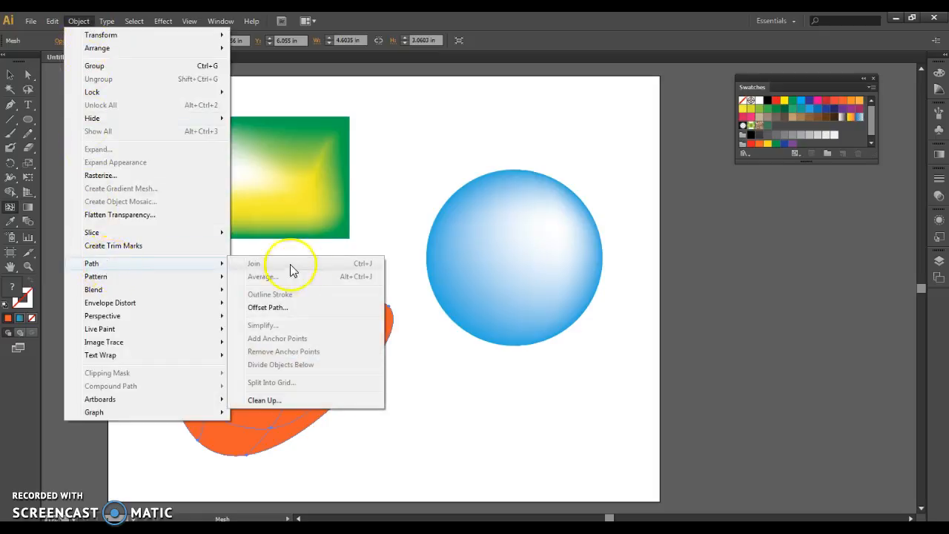
pyautogui.click(294, 308)
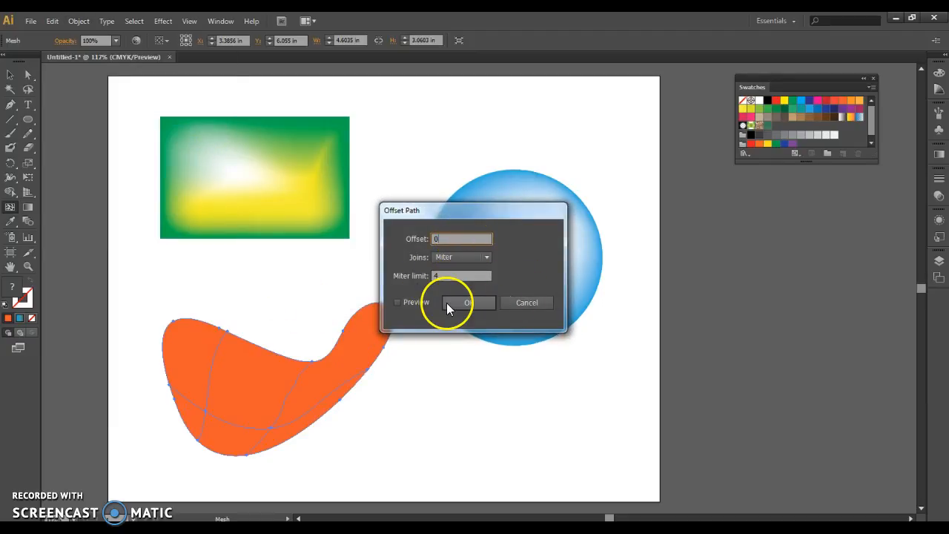
pyautogui.click(459, 303)
# Step: Expand Layer 1 in the layer list and temporarily hide the orange mesh to examine the offset path beneath it
pyautogui.click(939, 261)
pyautogui.click(819, 268)
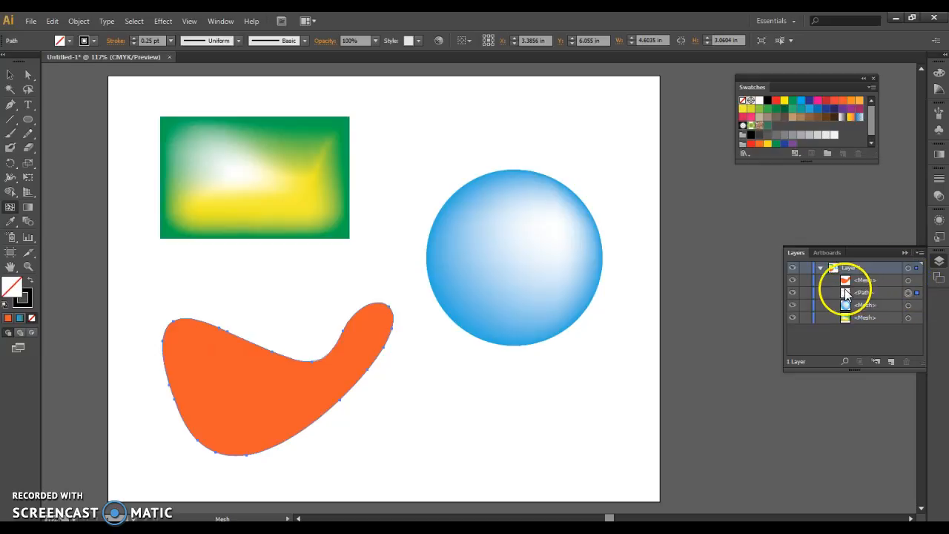
pyautogui.keyDown('ctrl'); pyautogui.click(792, 279); pyautogui.keyUp('ctrl')
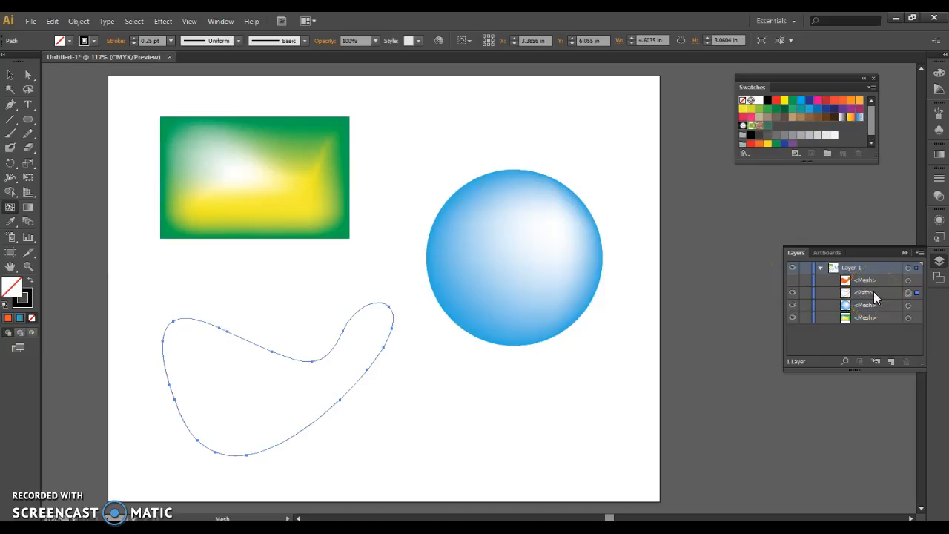
pyautogui.click(794, 281)
pyautogui.click(792, 285)
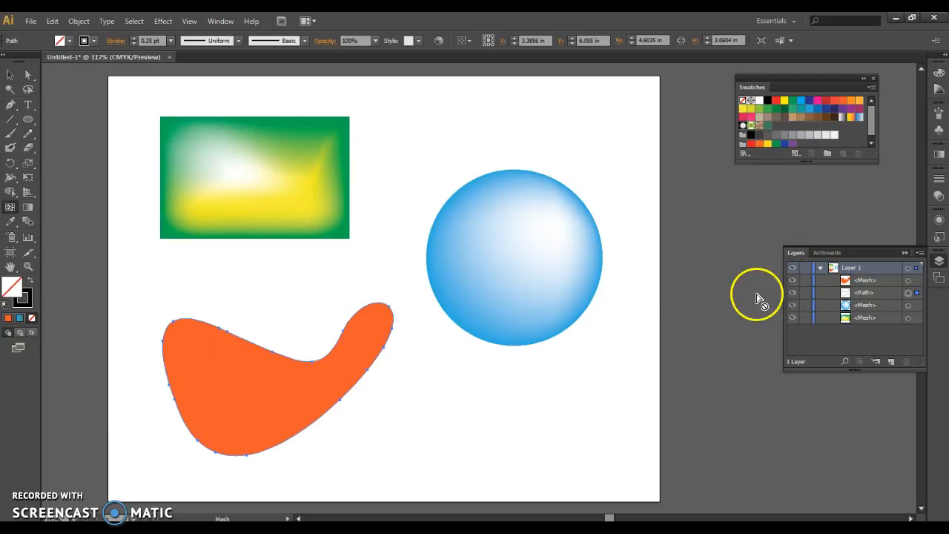